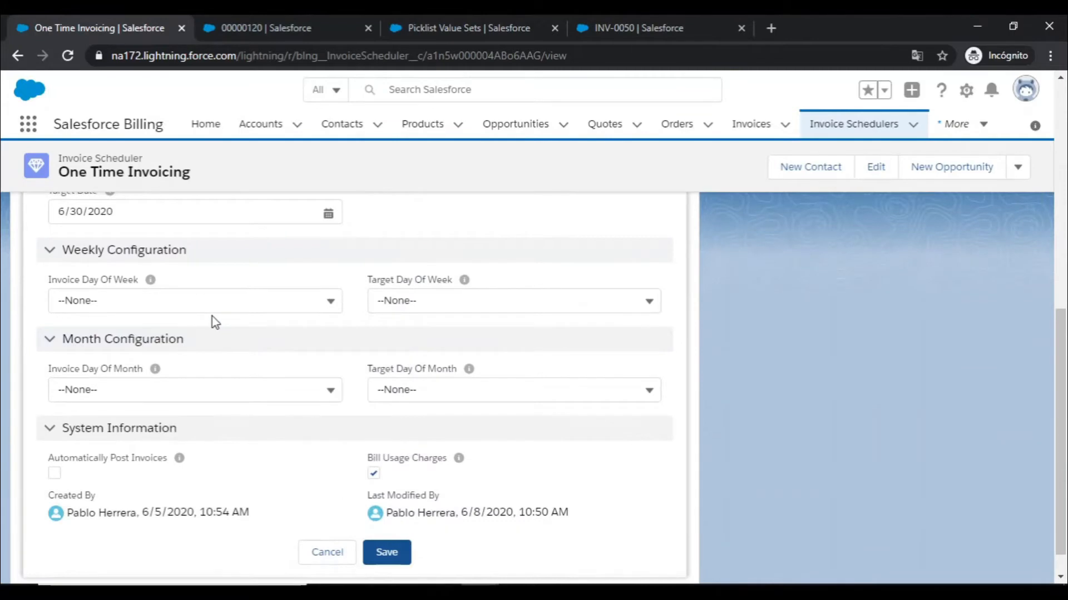
- Review the One Time Invoicing scheduler's Invoice Day Of Week and Target Day Of Week options, and its Target Date calendar
click(300, 299)
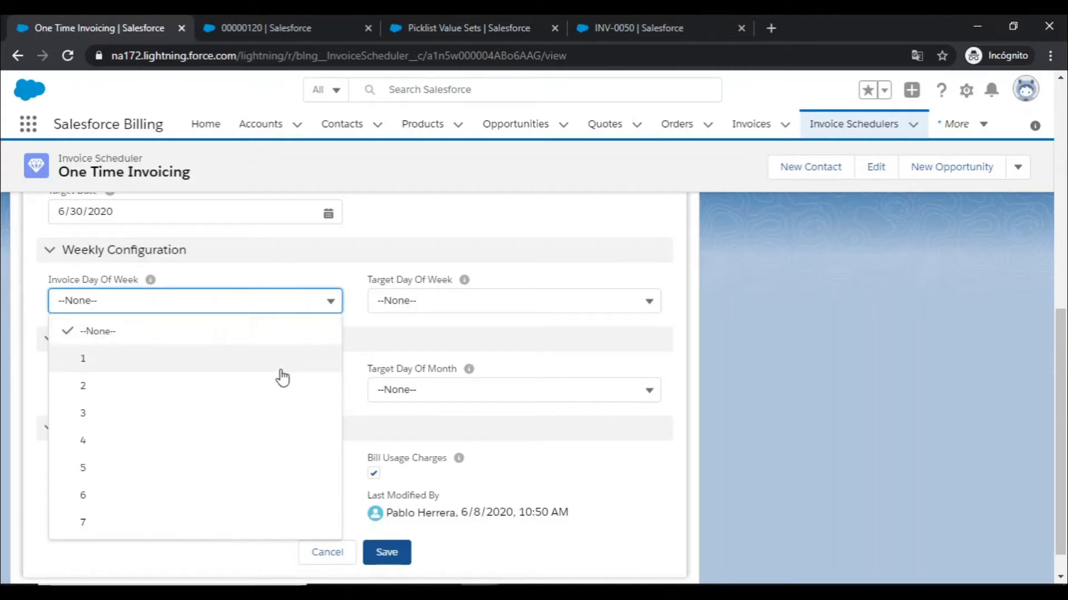
click(493, 303)
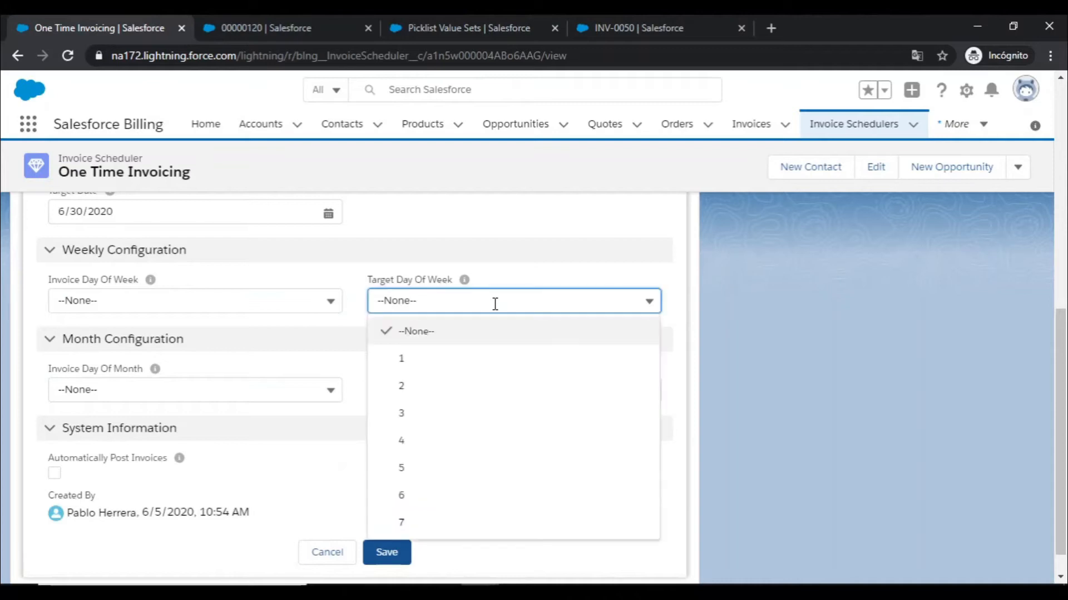
click(339, 352)
click(337, 364)
scroll(336, 369, up, 4)
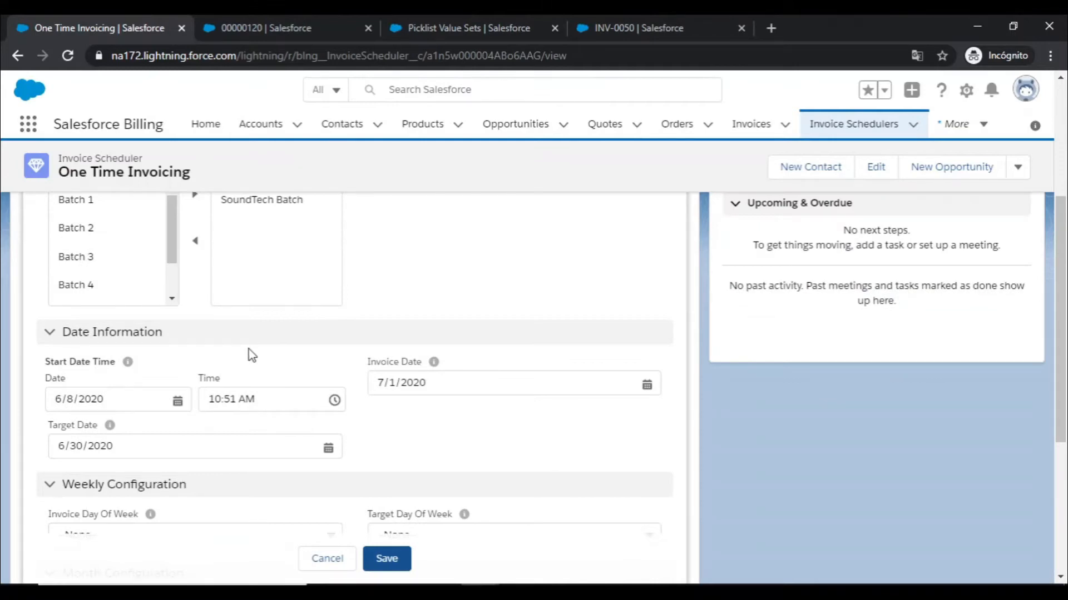
click(211, 451)
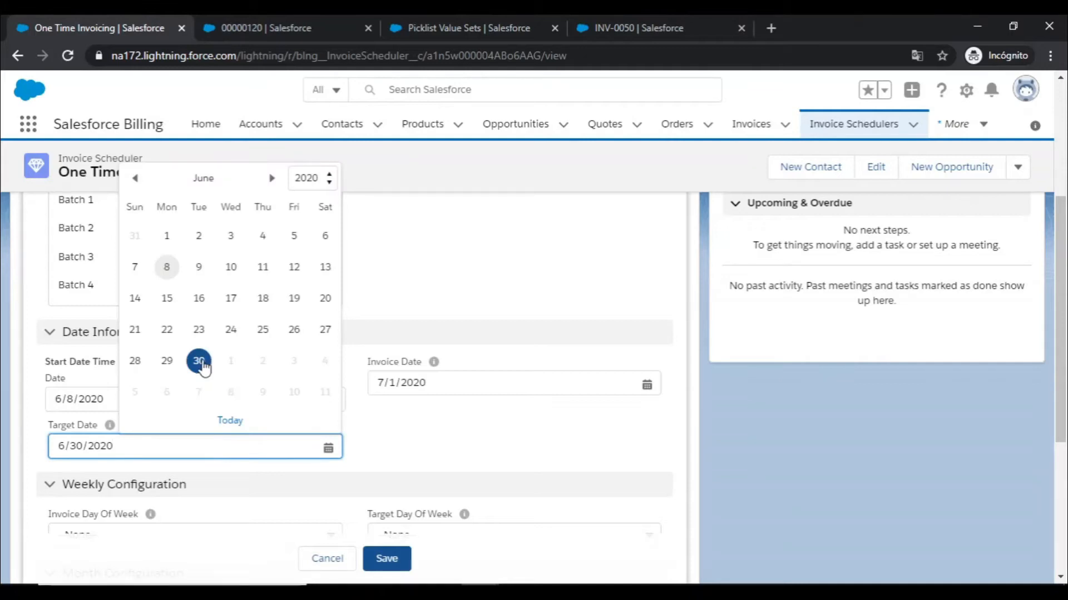
click(209, 468)
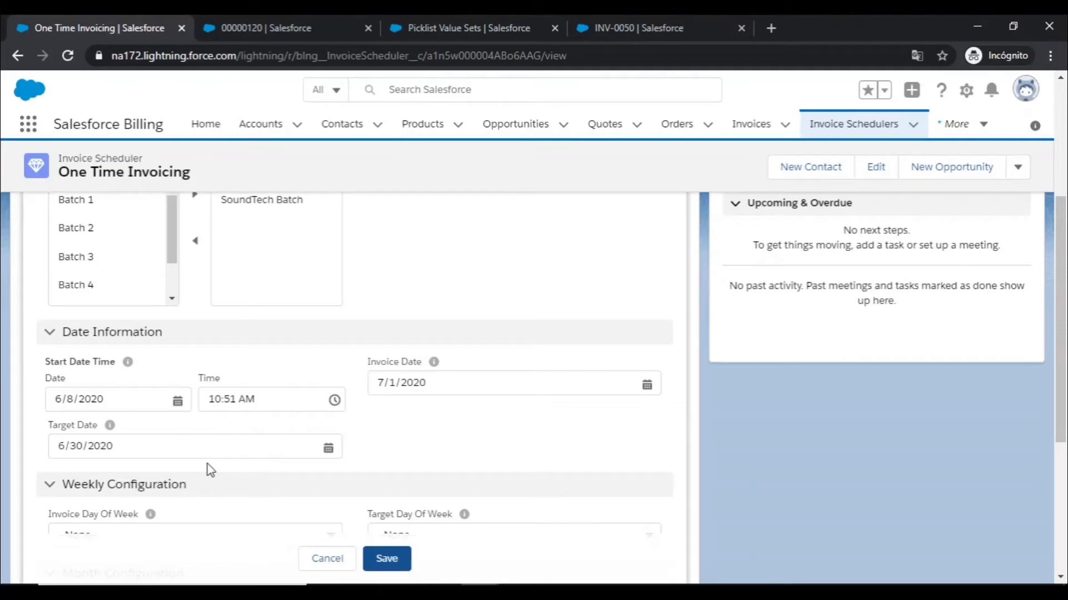
- Switch to the SoundTech order and review the next billing dates of its order products
click(250, 25)
scroll(340, 322, up, 15)
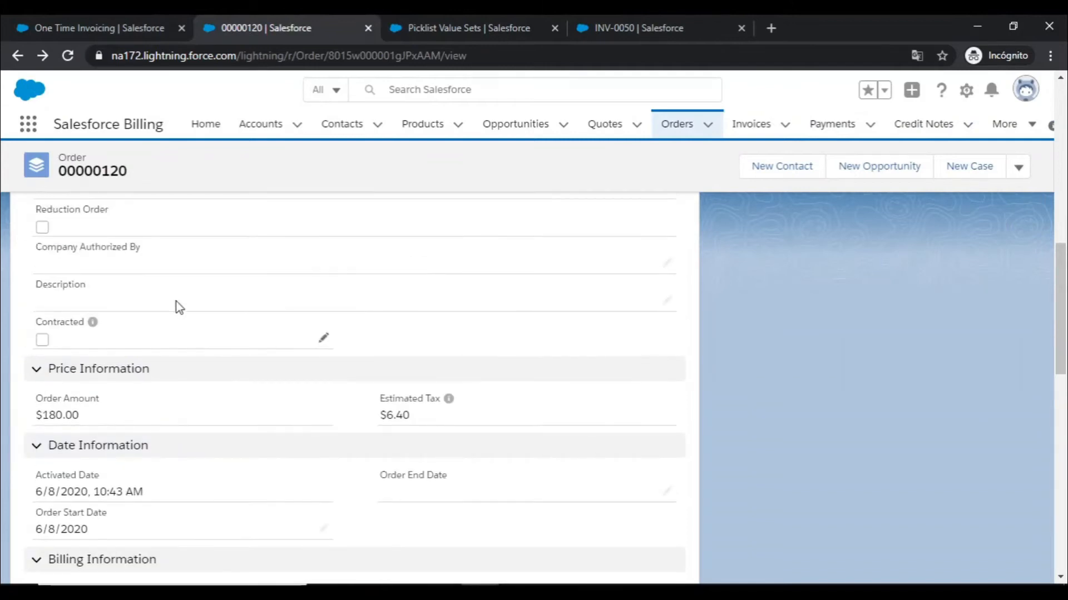
click(57, 349)
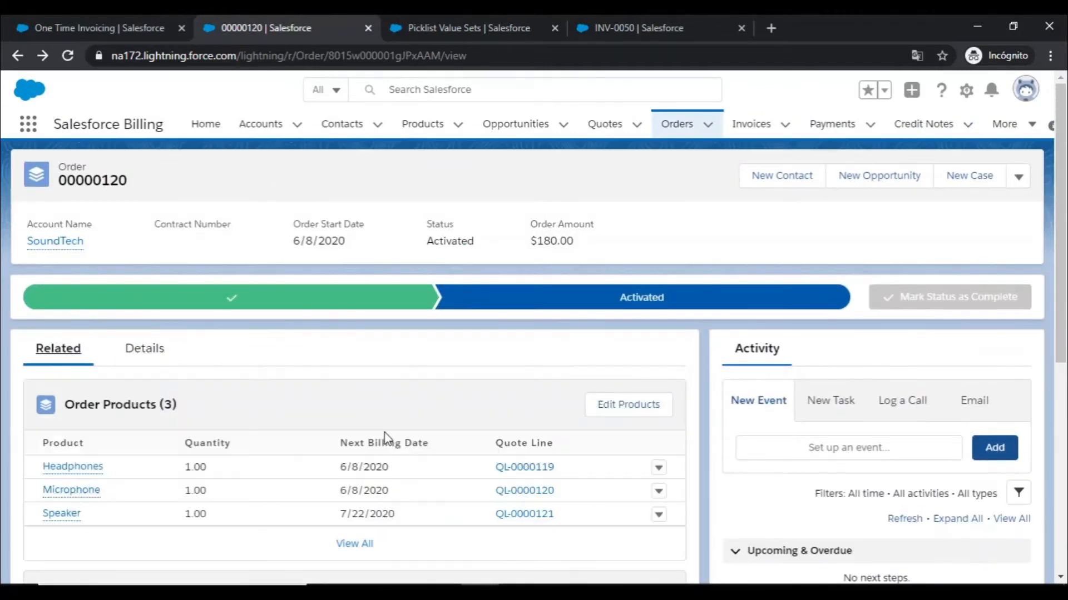
scroll(321, 439, down, 2)
scroll(321, 440, down, 1)
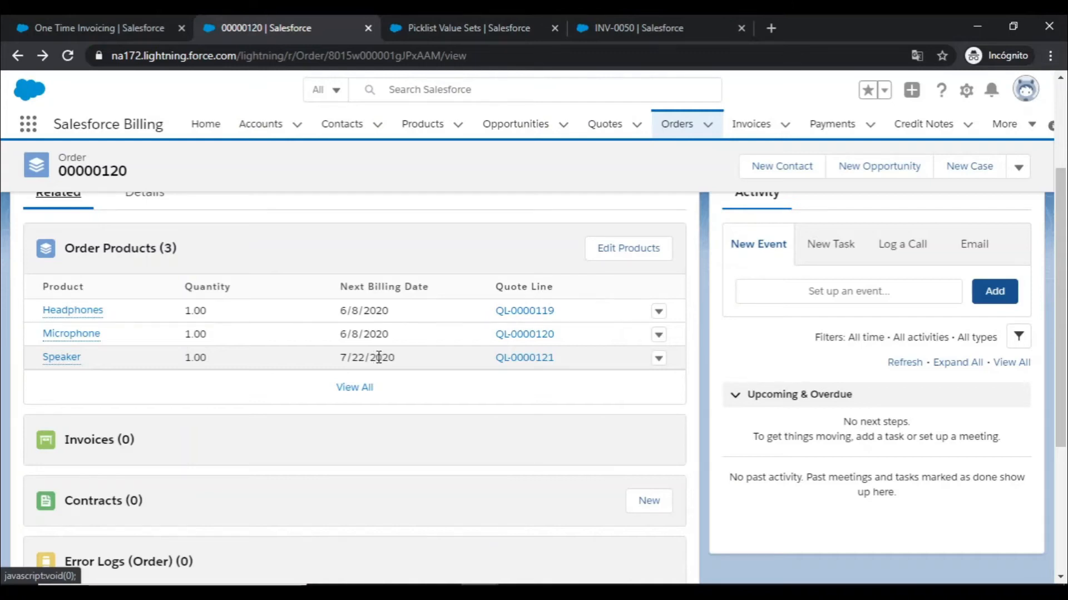
- Check the Invoice Date on the One Time Invoicing scheduler and the Payment Term in the SoundTech order's billing information
click(135, 16)
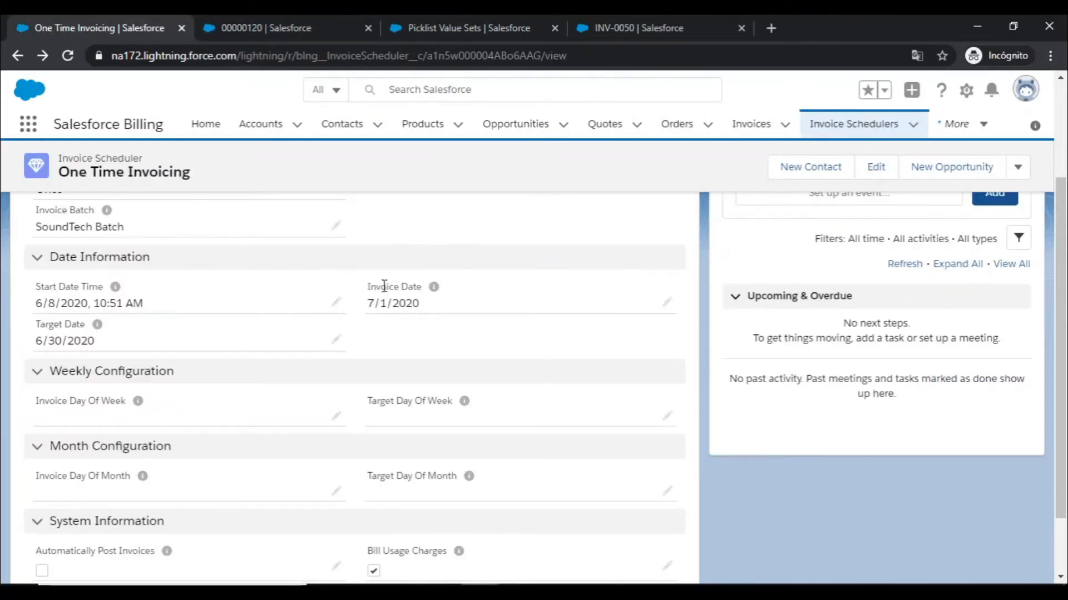
drag(367, 287, 396, 301)
click(274, 21)
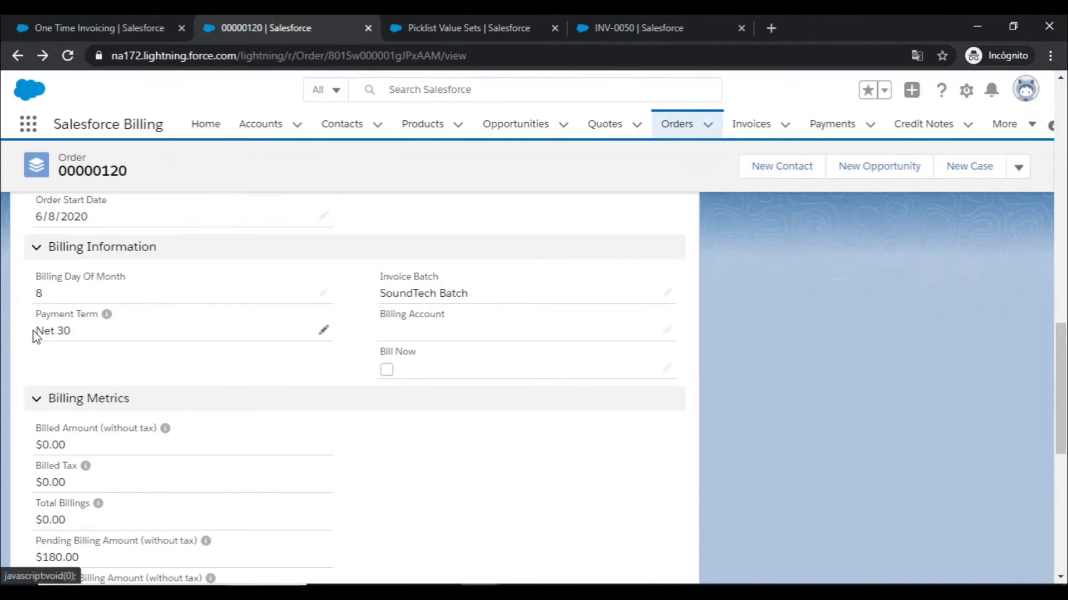
double_click(58, 331)
click(71, 353)
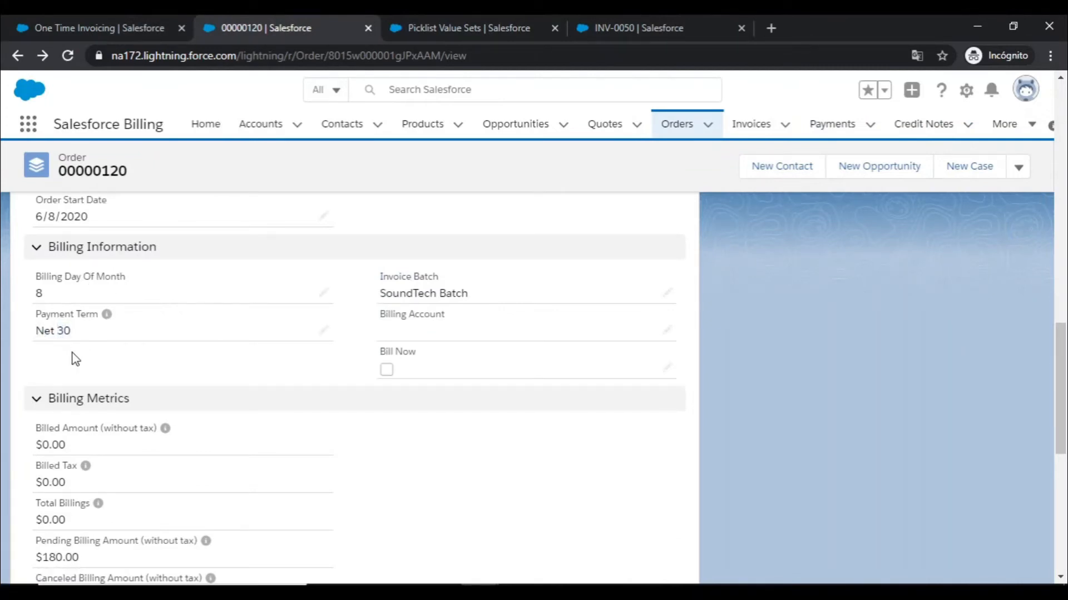
- Return to the scheduler, check its Start Date Time, and open the Invoice Batch field for editing
click(91, 19)
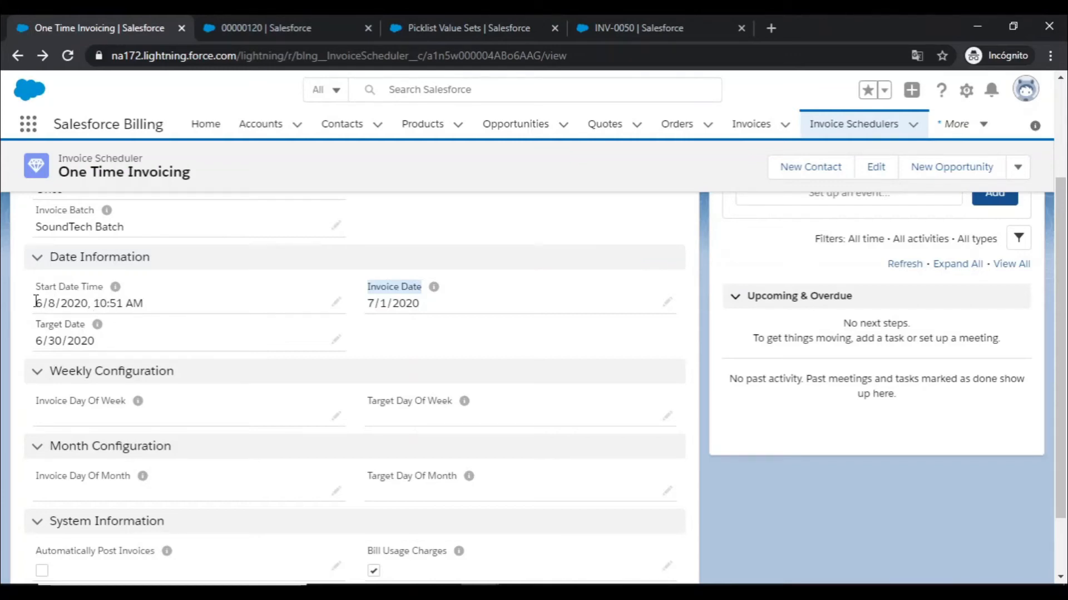
click(13, 303)
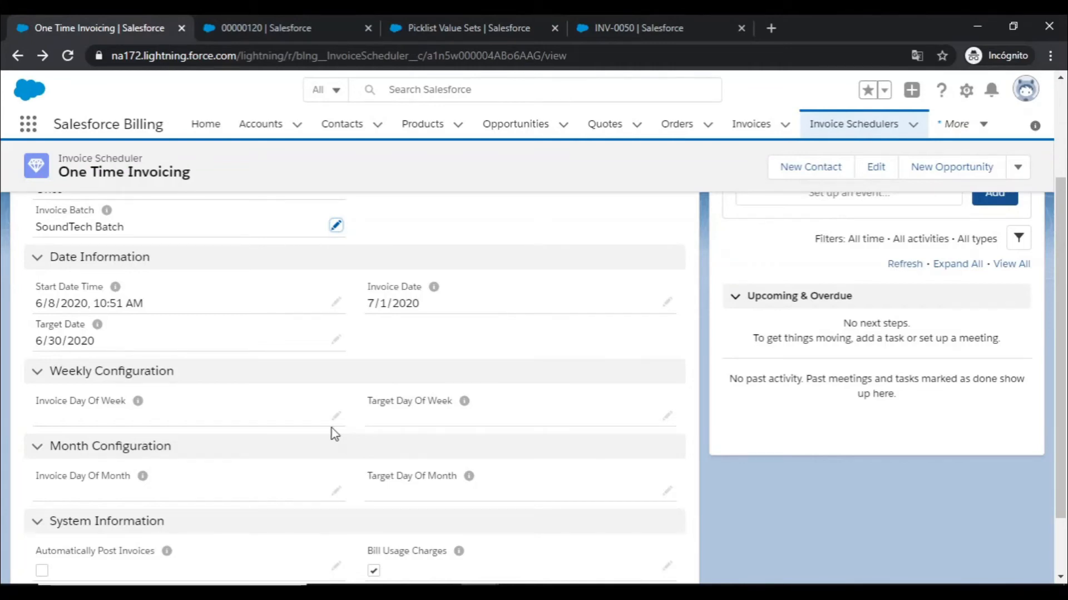
scroll(332, 430, up, 3)
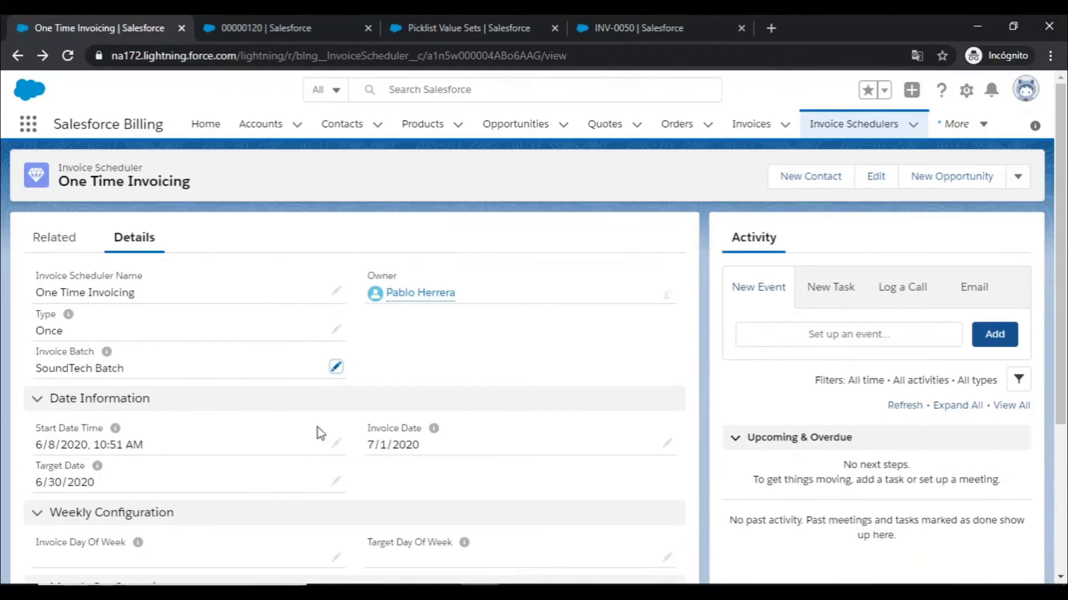
click(337, 369)
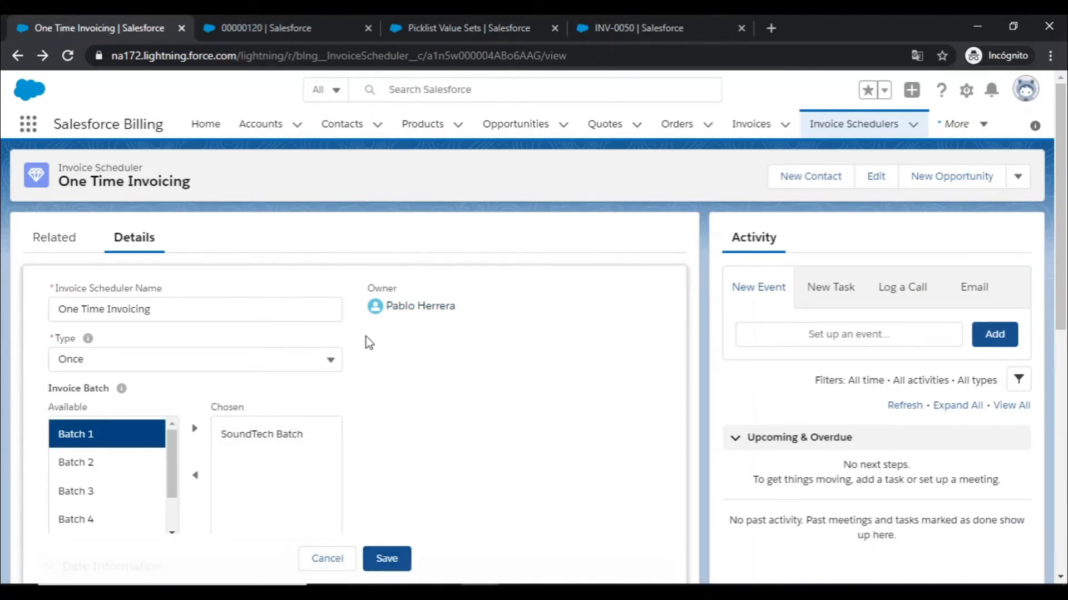
- Check the Invoice Batch on the SoundTech order, and cancel the open edit on the scheduler
click(333, 25)
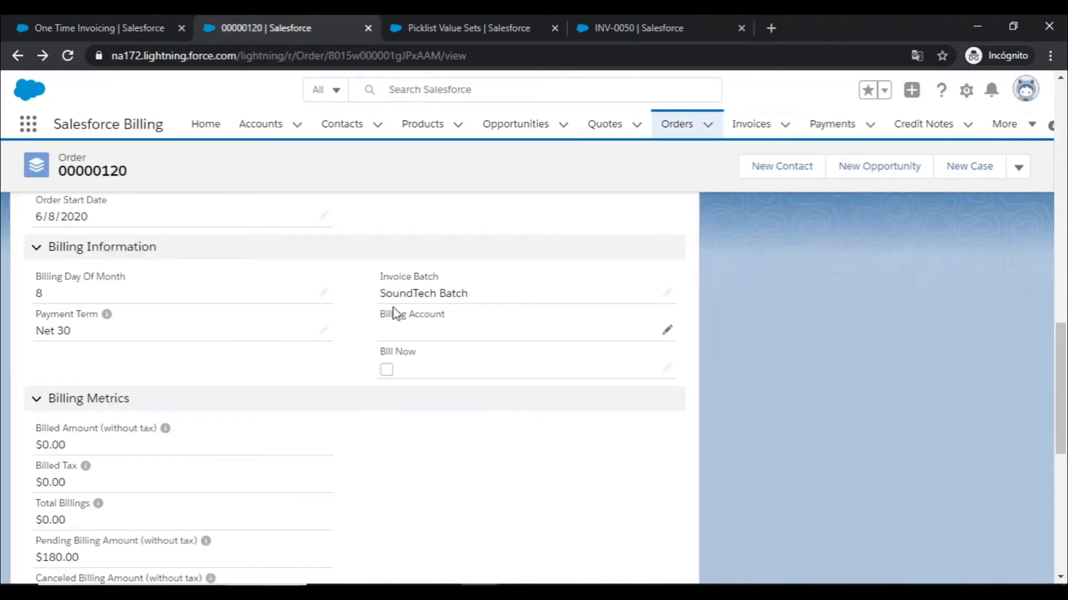
drag(381, 302, 422, 309)
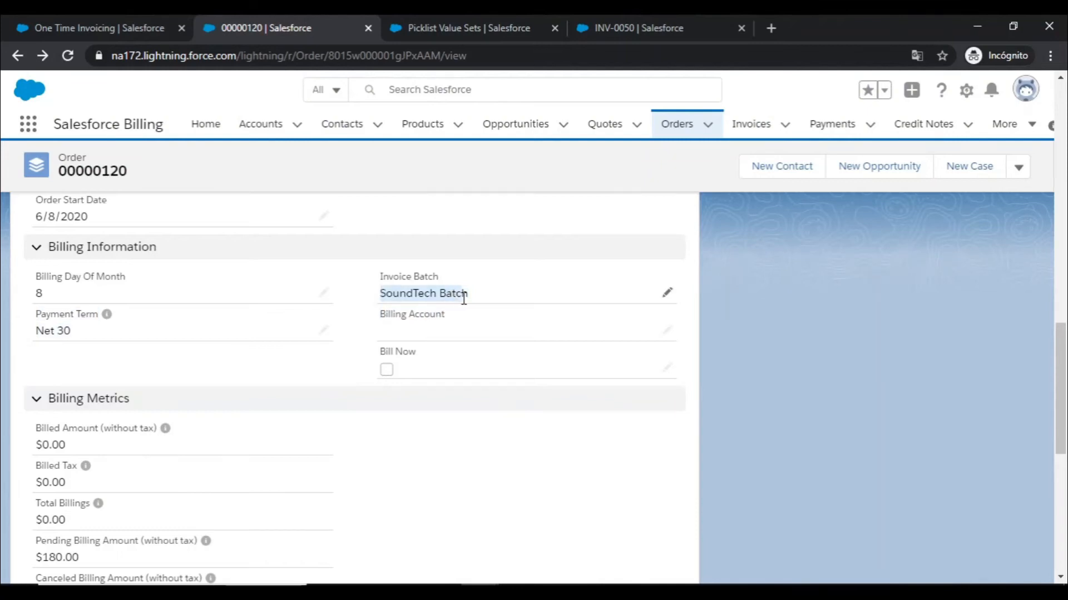
click(538, 436)
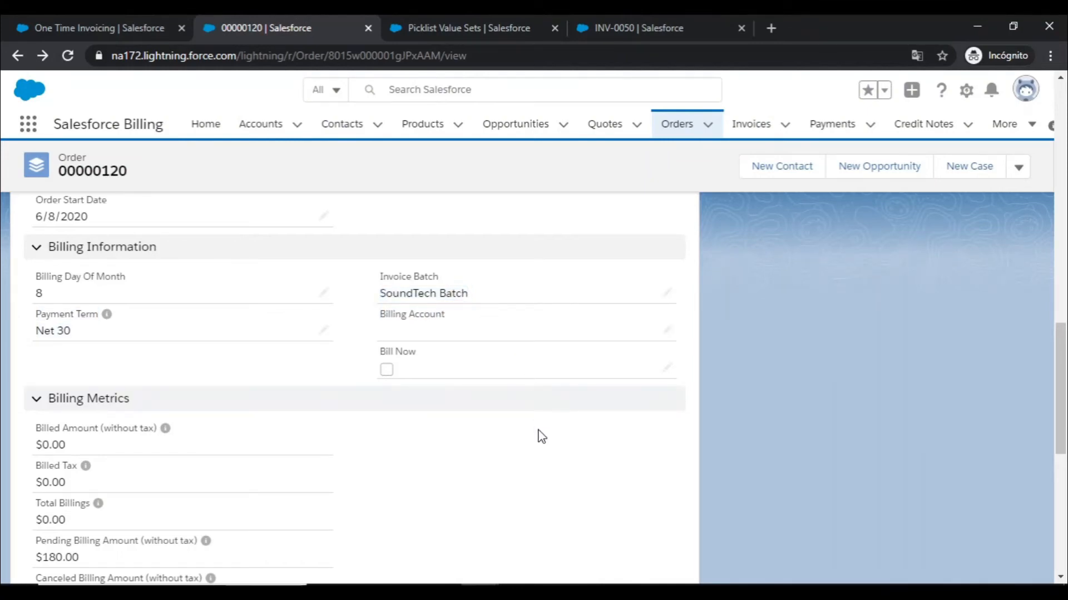
click(95, 18)
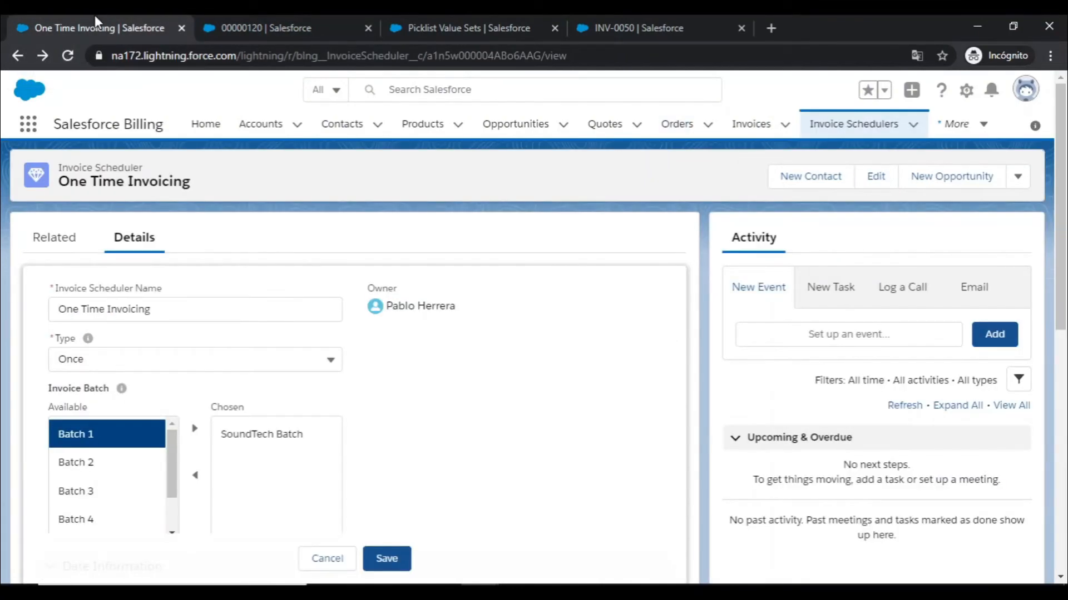
click(327, 559)
- Review the scheduler's details, open its related One Time Invoicing invoice run, and check the run's status and progress
scroll(285, 459, down, 4)
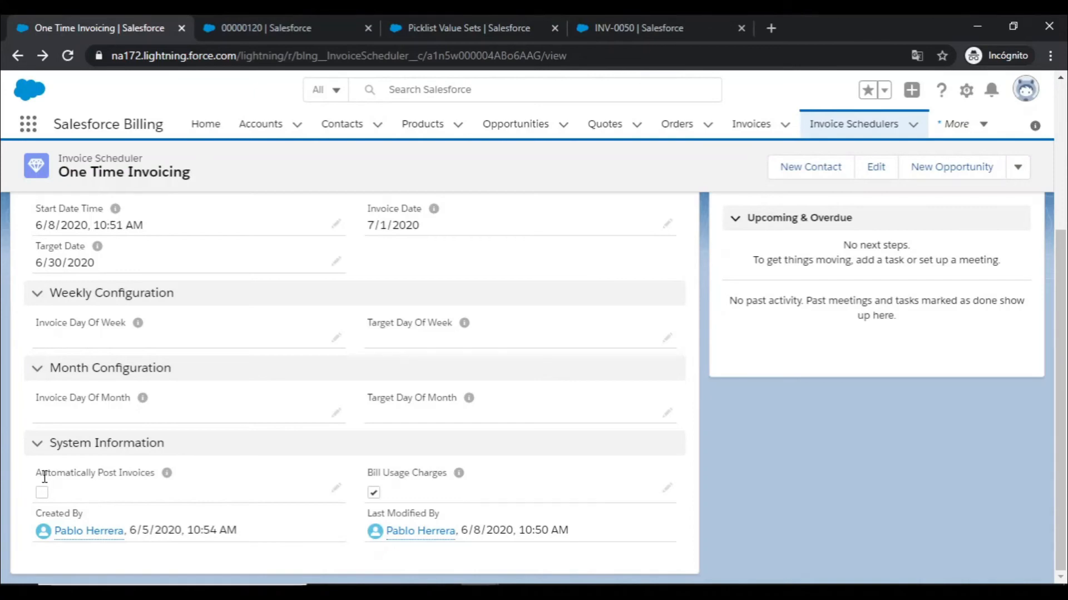
scroll(56, 373, up, 3)
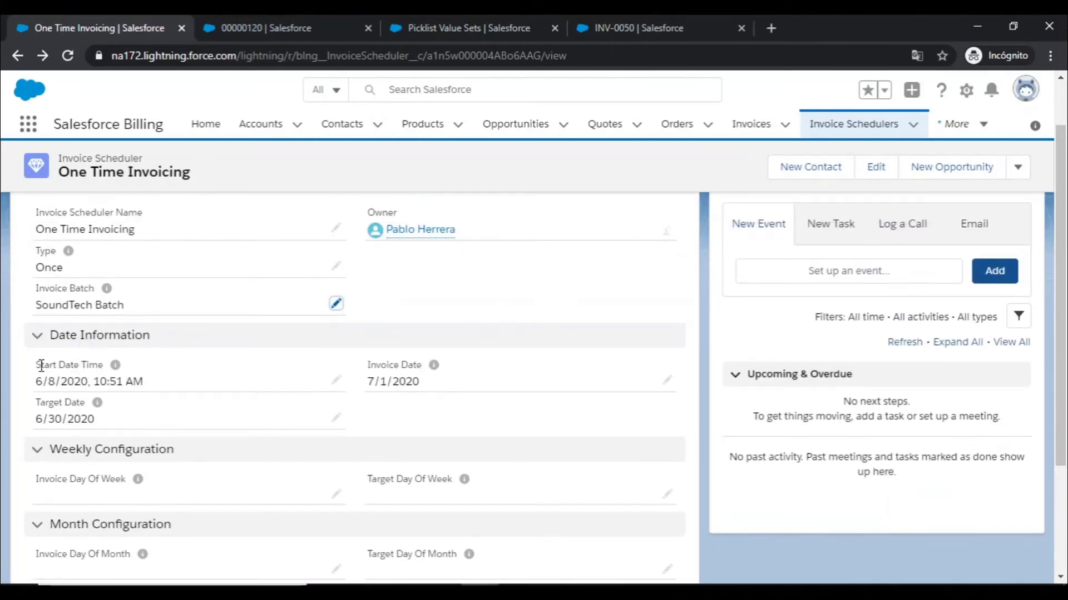
scroll(41, 365, up, 1)
click(55, 239)
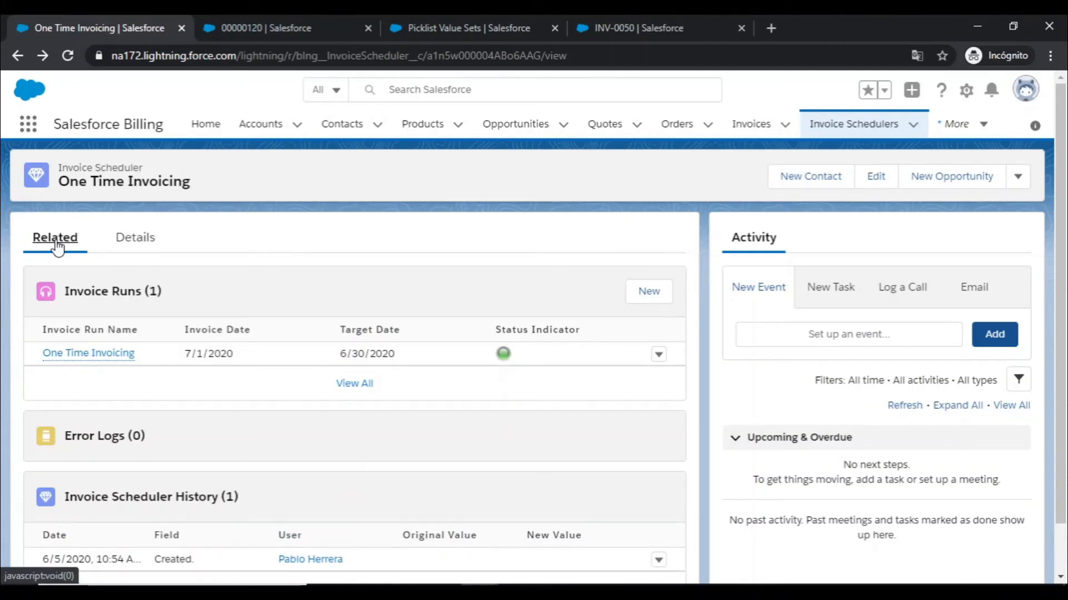
click(78, 360)
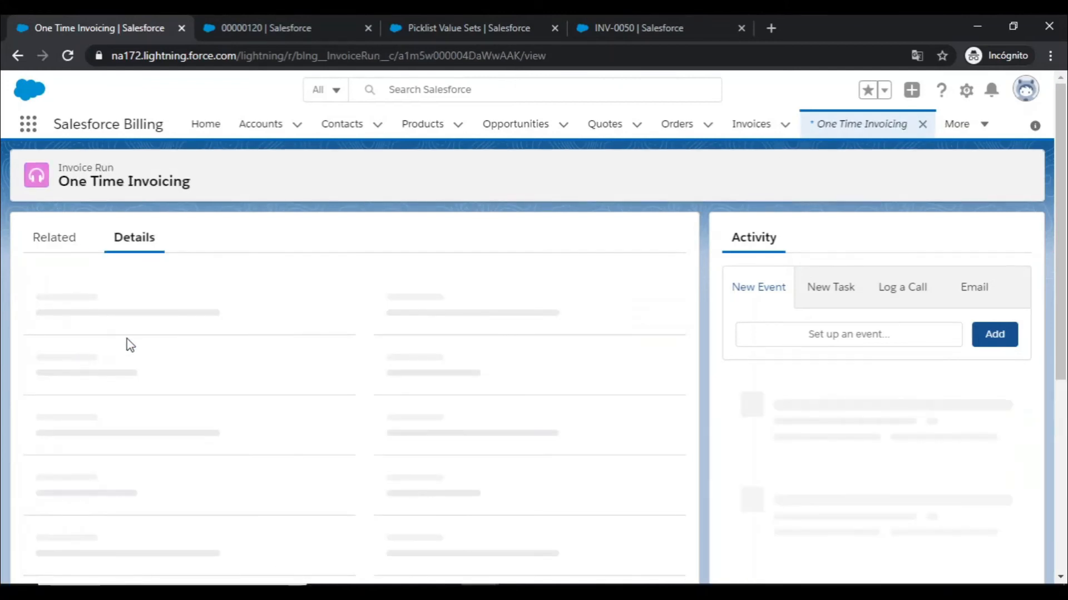
drag(485, 450, 369, 452)
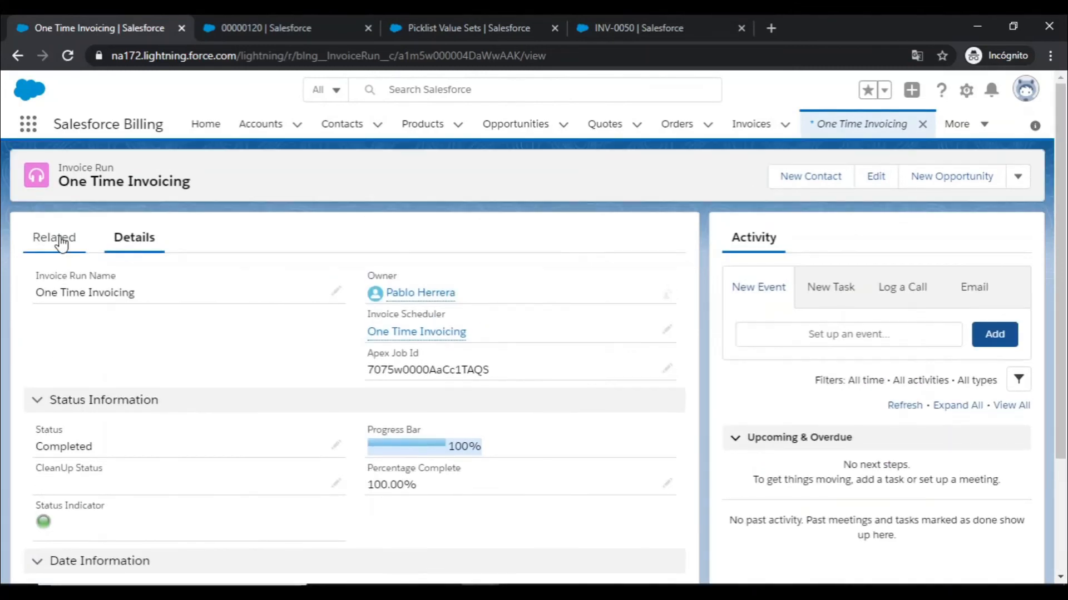
- View the invoice run's related invoice, and consult the Invoice Run Criteria slide in PowerPoint before returning to Salesforce
click(58, 242)
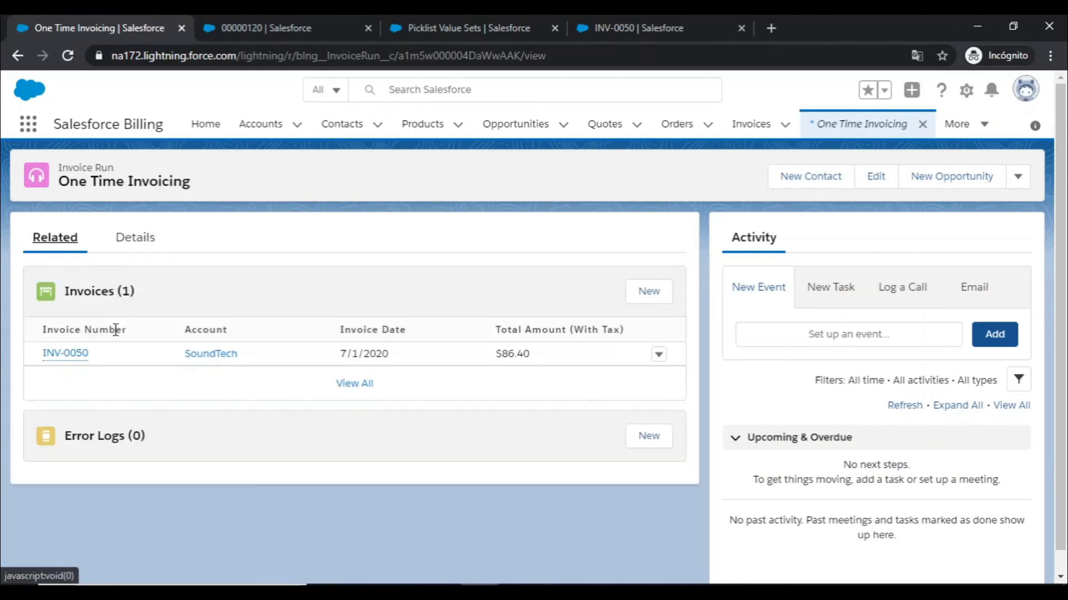
mouse_move(83, 359)
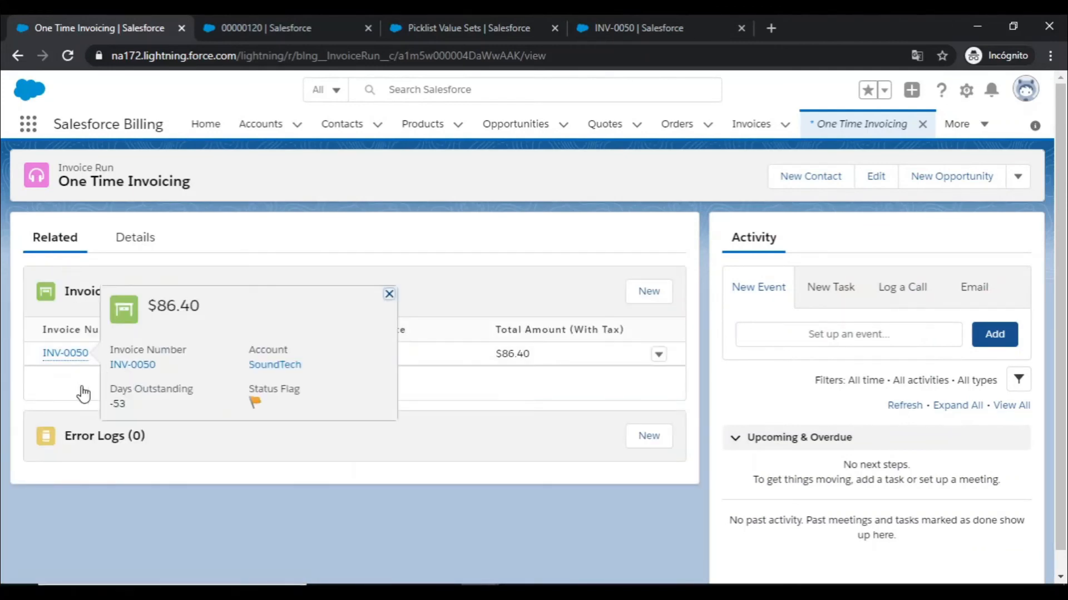
key(alt+Tab)
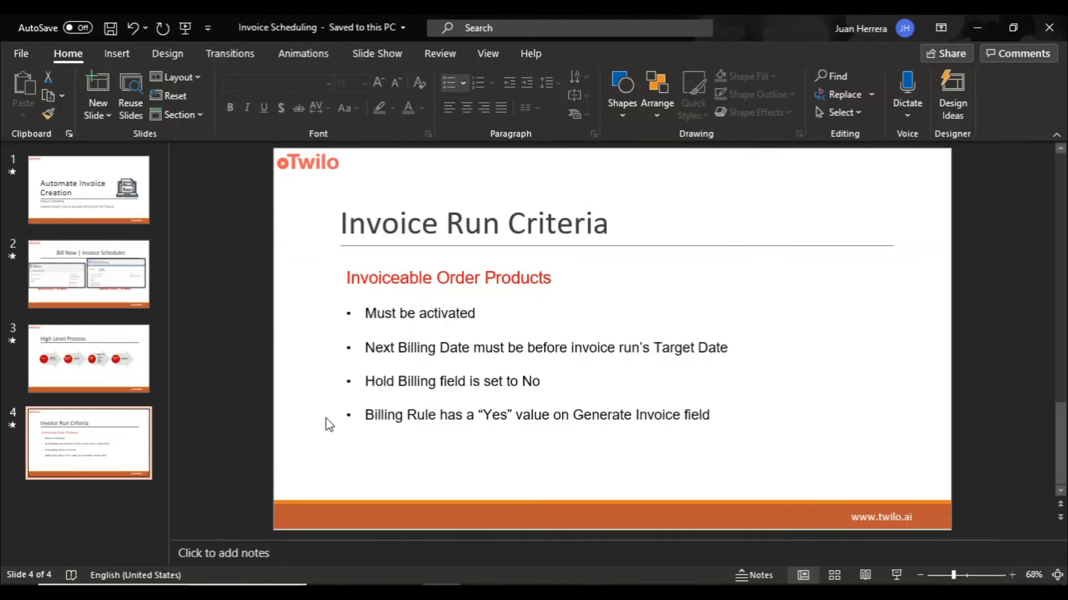
click(979, 25)
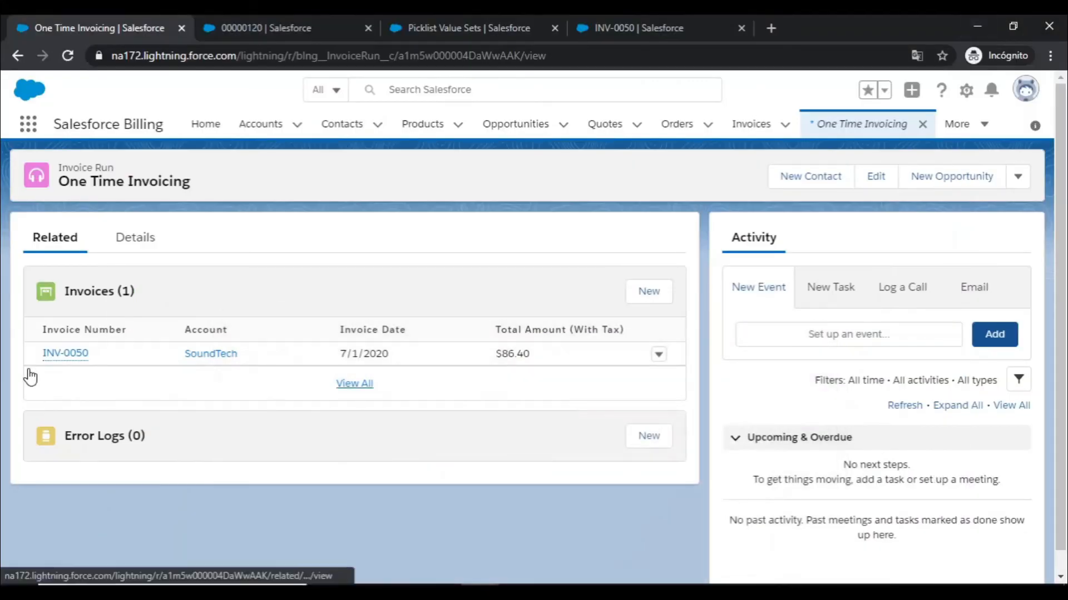
- Open the SoundTech invoice generated by the run and review its related invoice lines
click(52, 355)
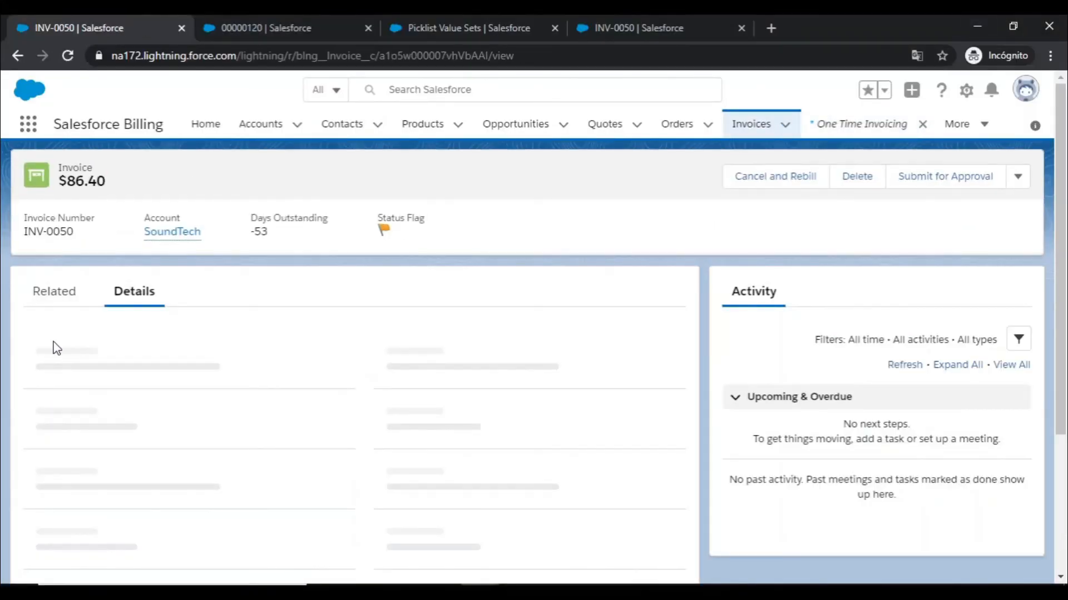
click(54, 296)
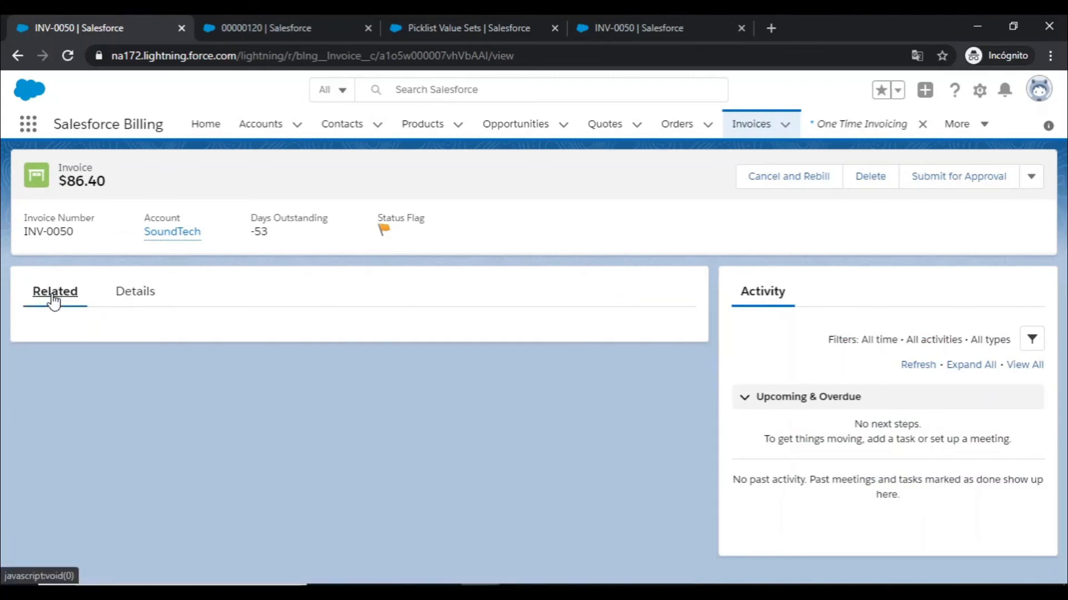
scroll(130, 453, down, 1)
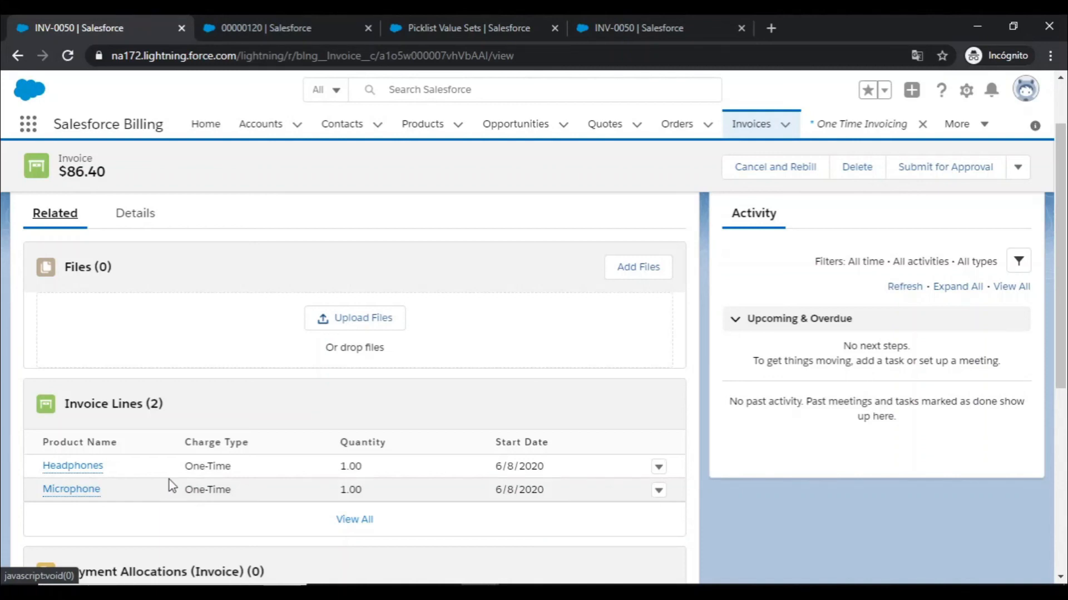
scroll(176, 487, down, 2)
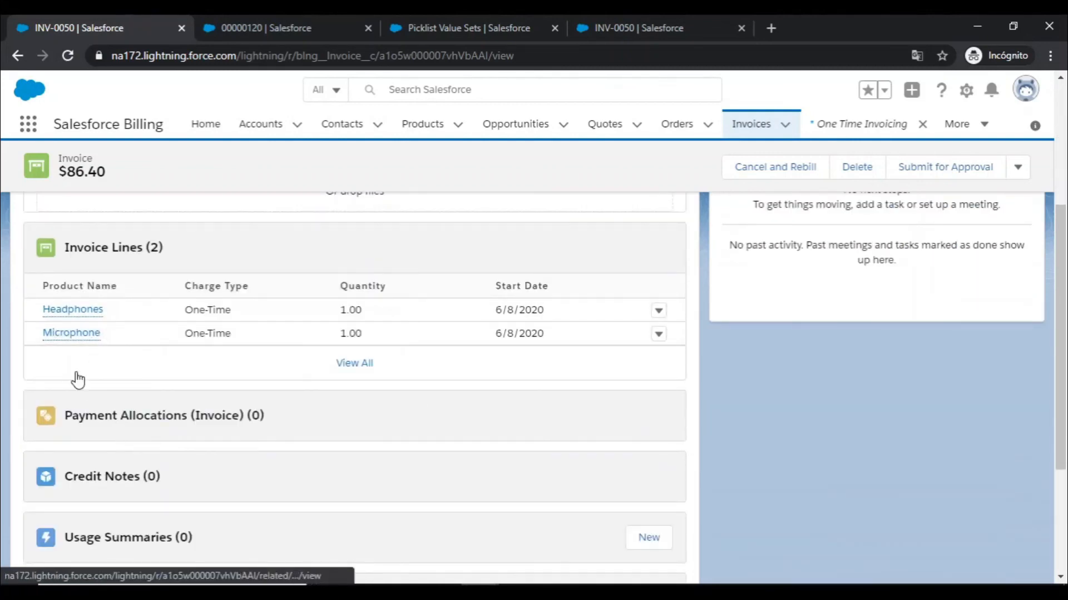
scroll(78, 368, up, 3)
- Review the invoice's details, covering its status, balance, invoice date, due date and price information
click(143, 291)
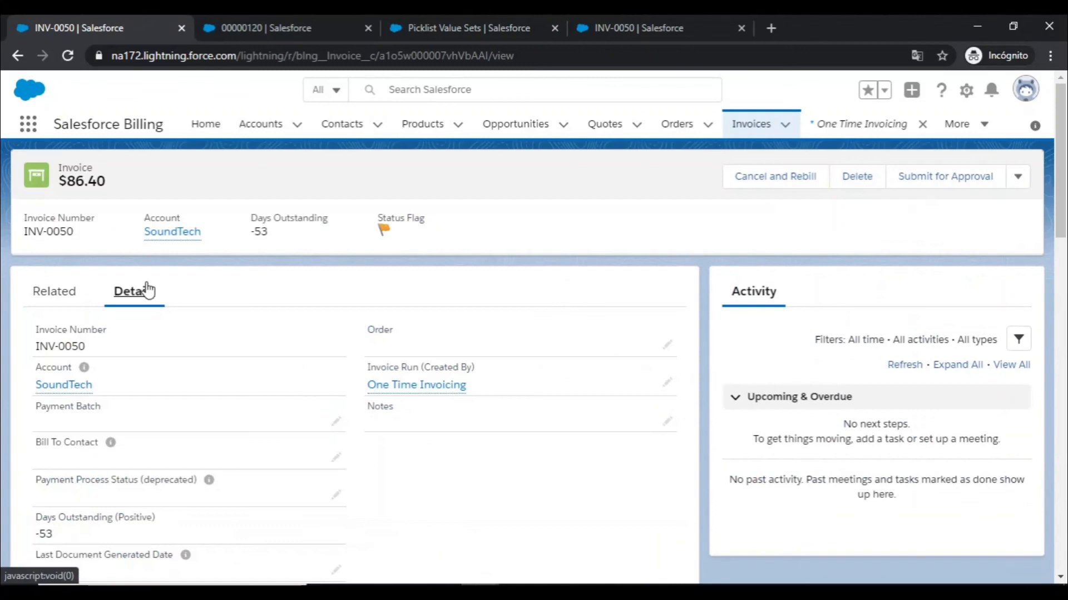
scroll(114, 339, down, 6)
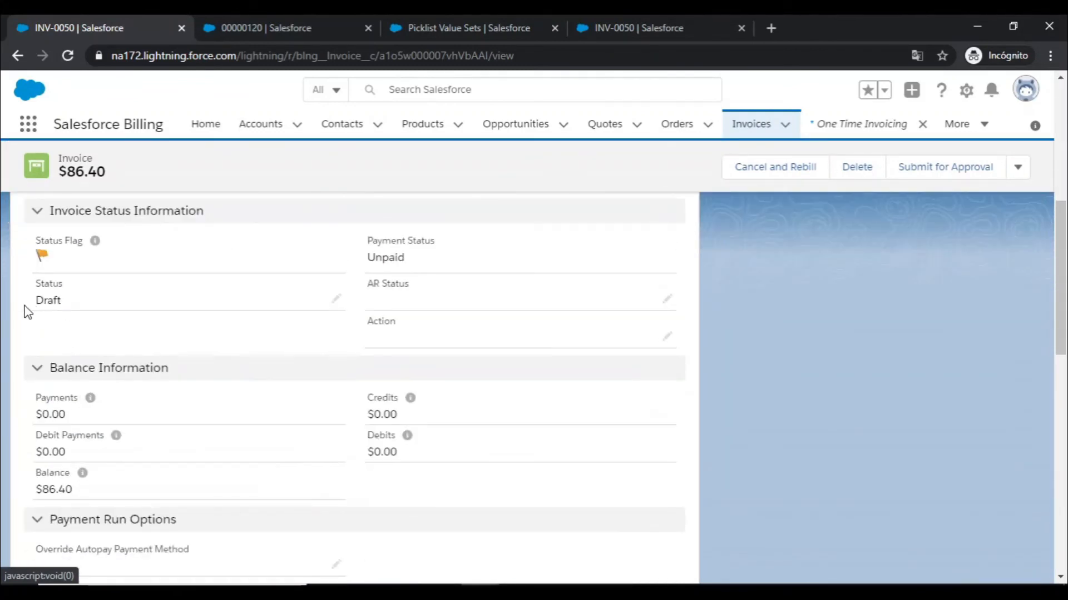
scroll(47, 305, down, 3)
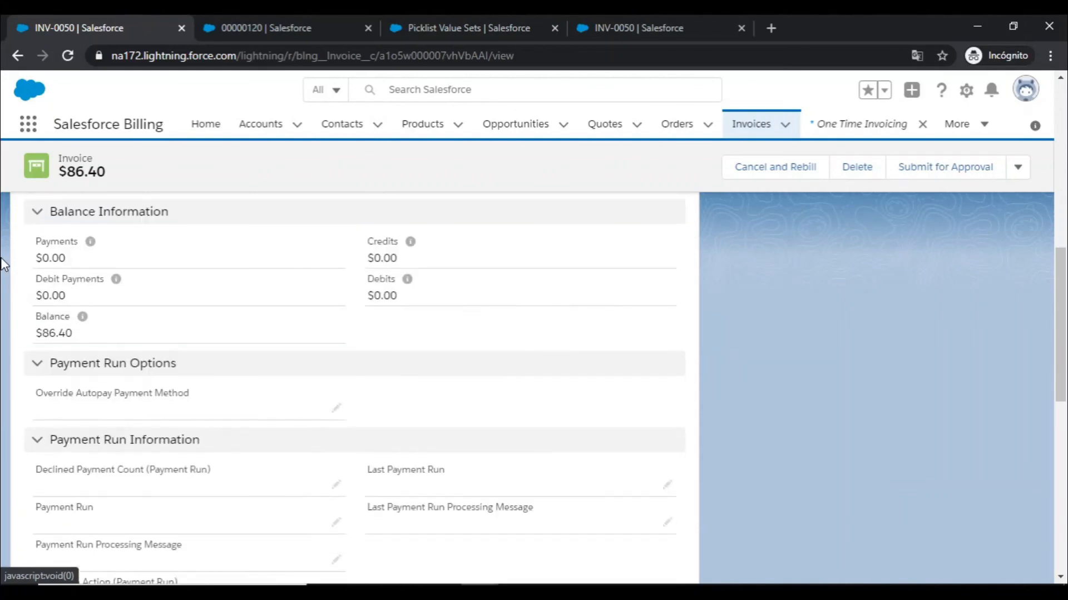
scroll(3, 264, down, 7)
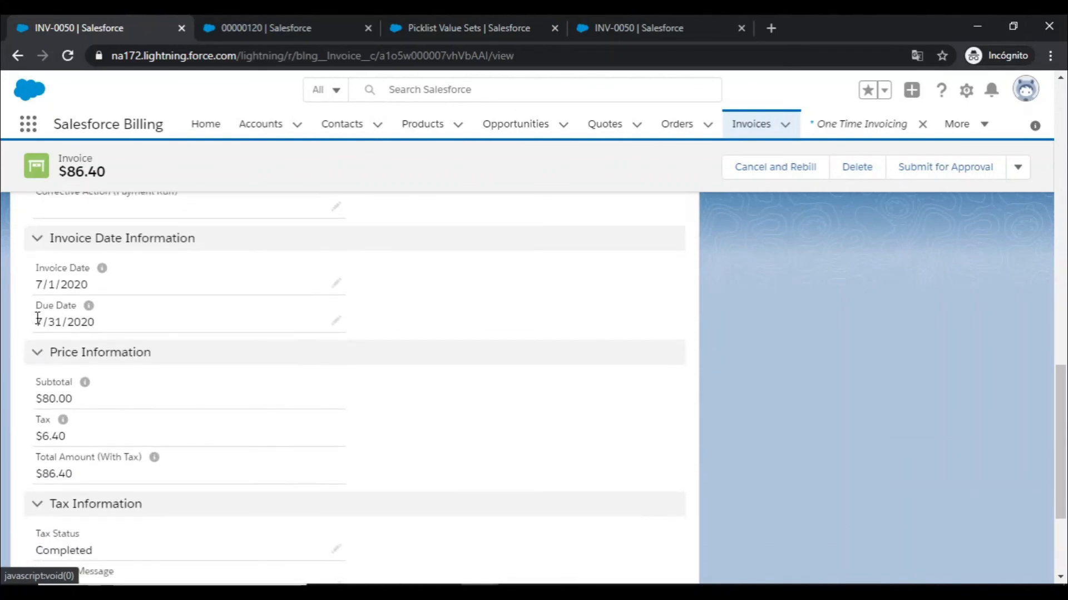